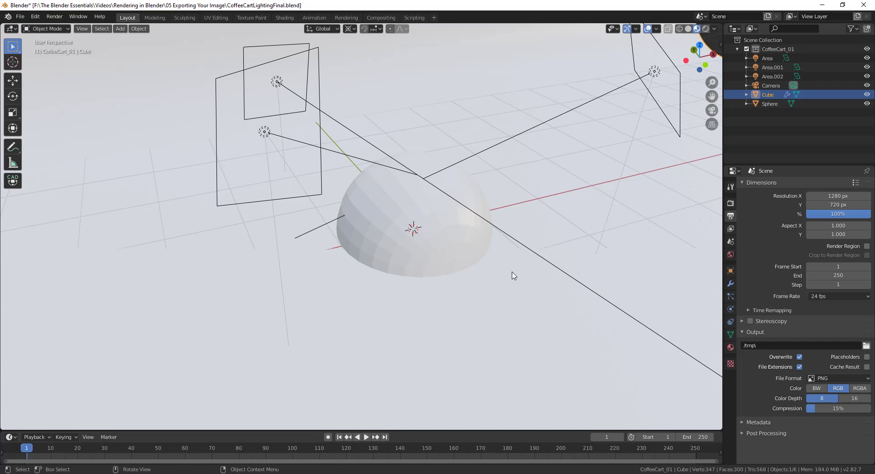
- Switch to the Shading workspace and view the castle_wall_slates_2k_jpg_TH texture folder and the Node Wrangler manual page
left_click(284, 17)
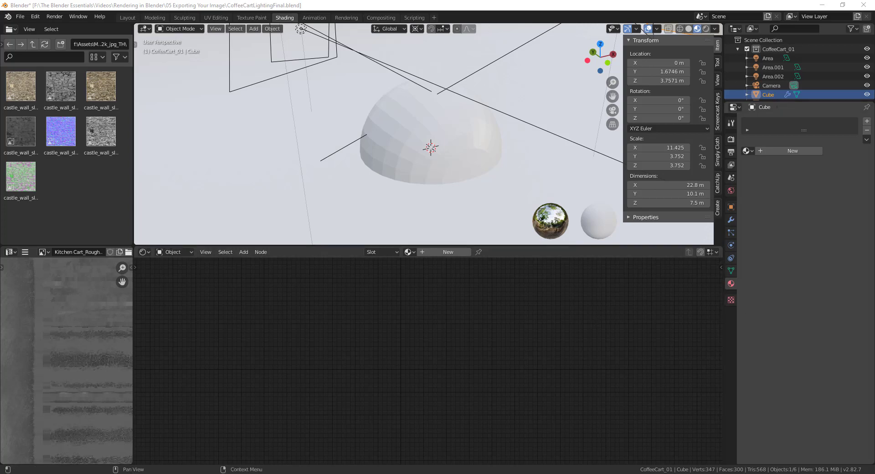
key("alt+Tab")
left_click_drag(533, 80, 410, 83)
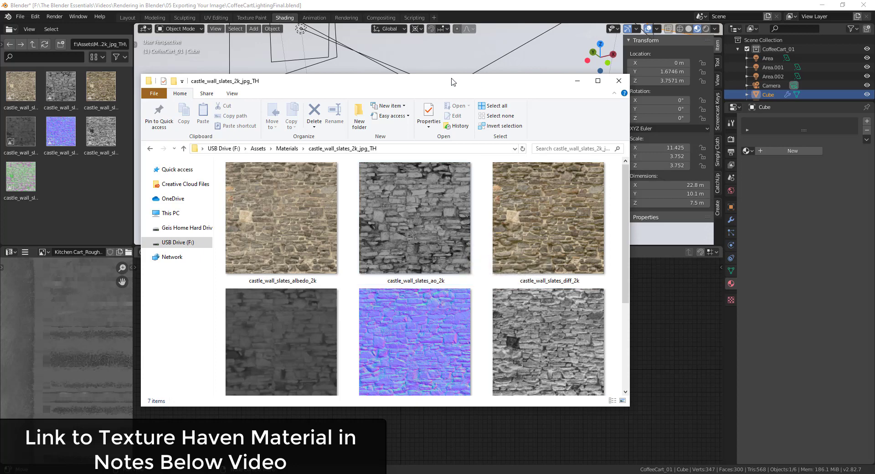
left_click_drag(451, 82, 874, 137)
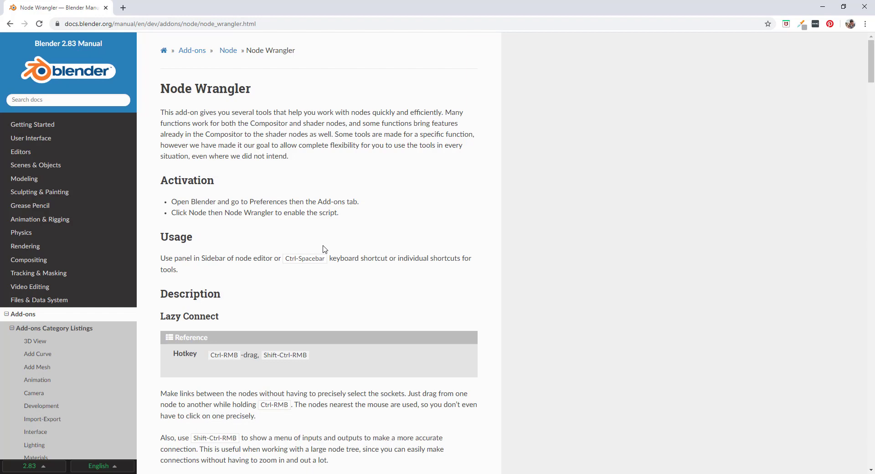
left_click_drag(346, 5, 874, 169)
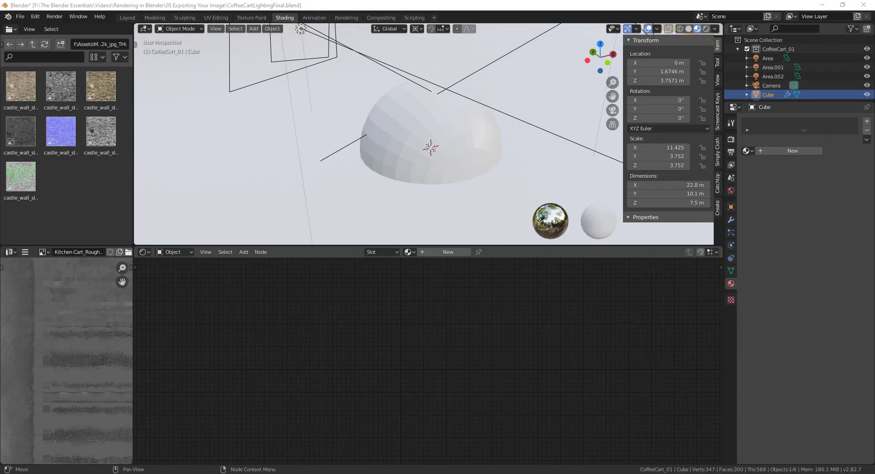
- Search the add-on preferences for "node" and inspect the Node Wrangler add-on's details
left_click(36, 17)
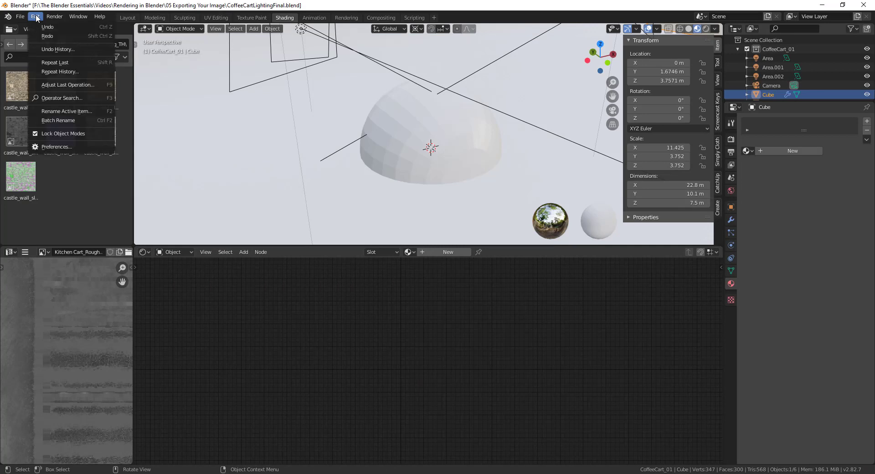
left_click(59, 147)
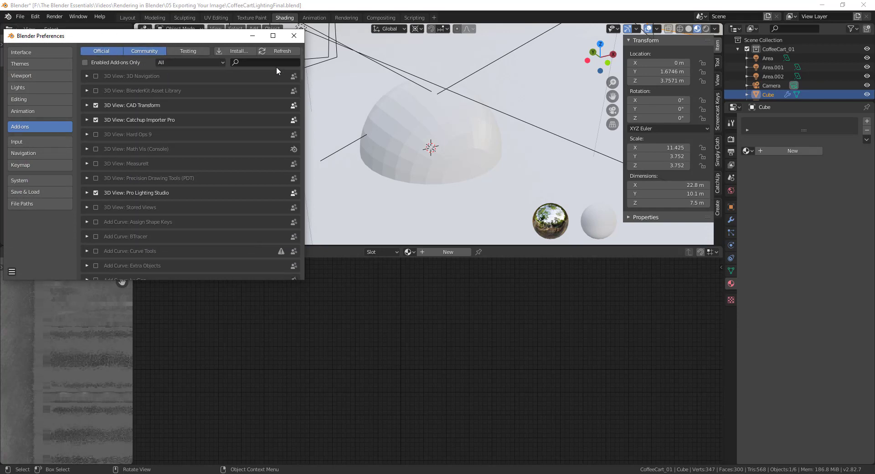
left_click(257, 61)
type("node")
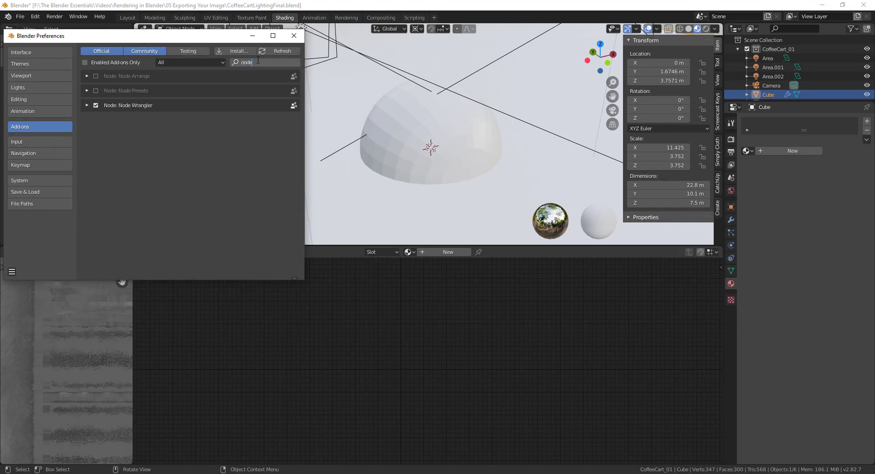
left_click(87, 106)
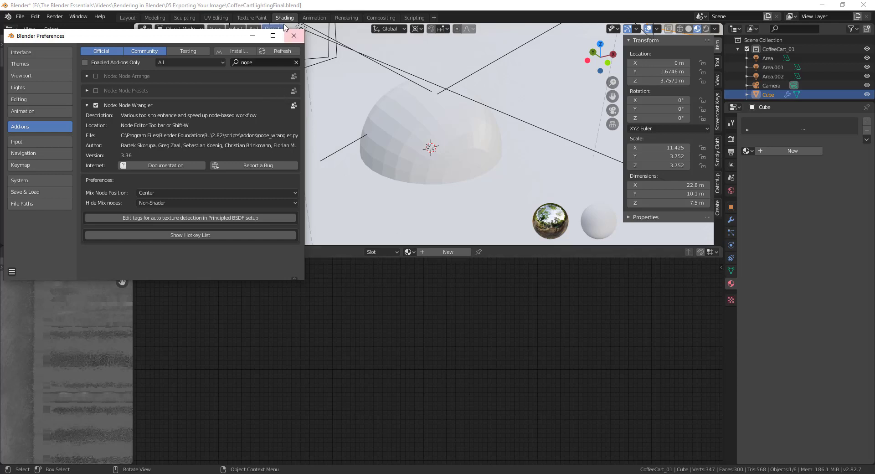
left_click(293, 36)
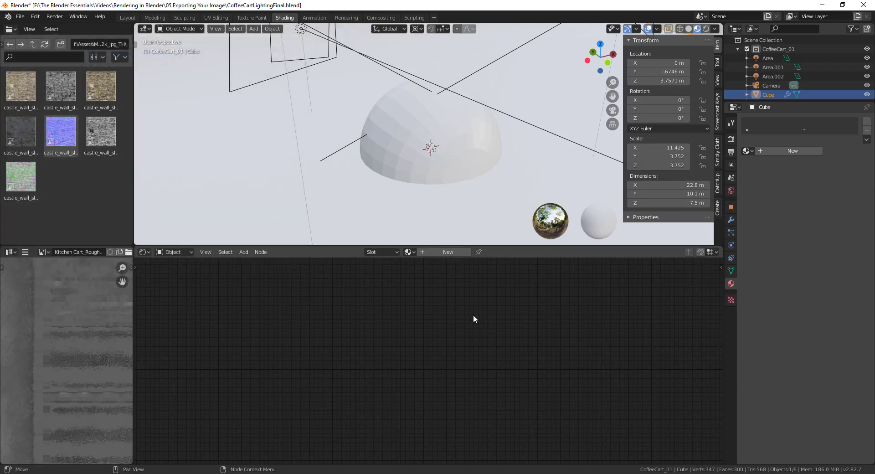
- Select the half-sphere and give it a new material
middle_click_drag(431, 167, 441, 101)
scroll(441, 101, "down", 3)
left_click(401, 115)
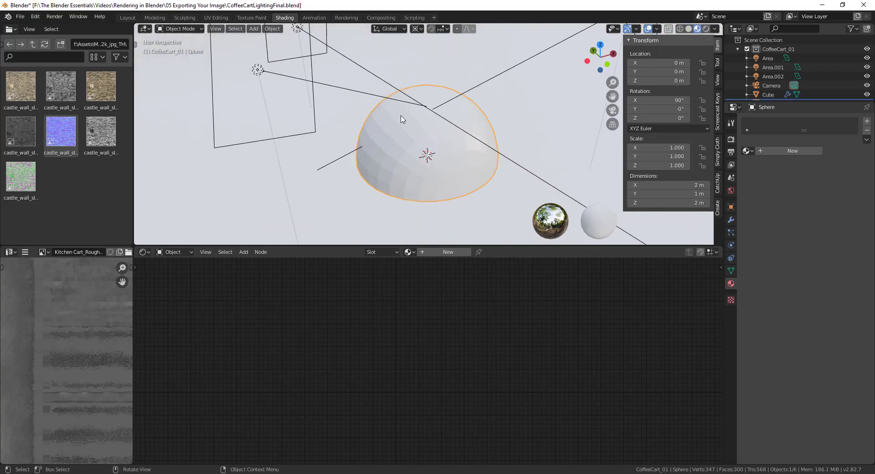
middle_click_drag(432, 144, 458, 169)
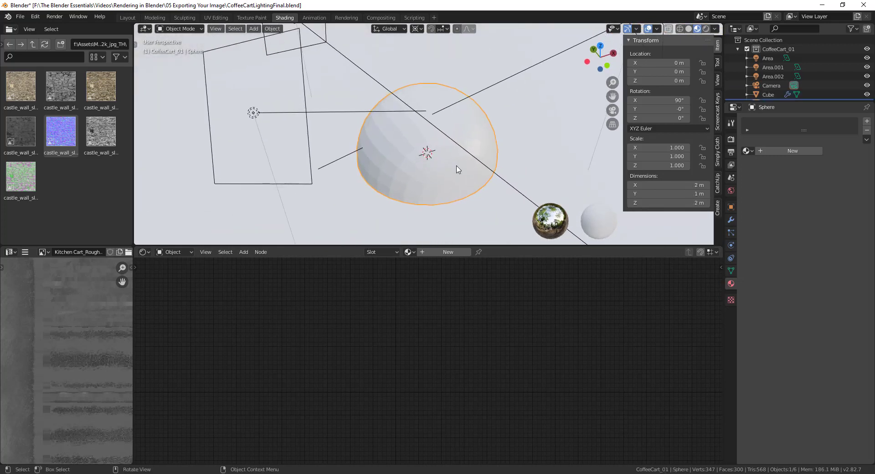
left_click(777, 151)
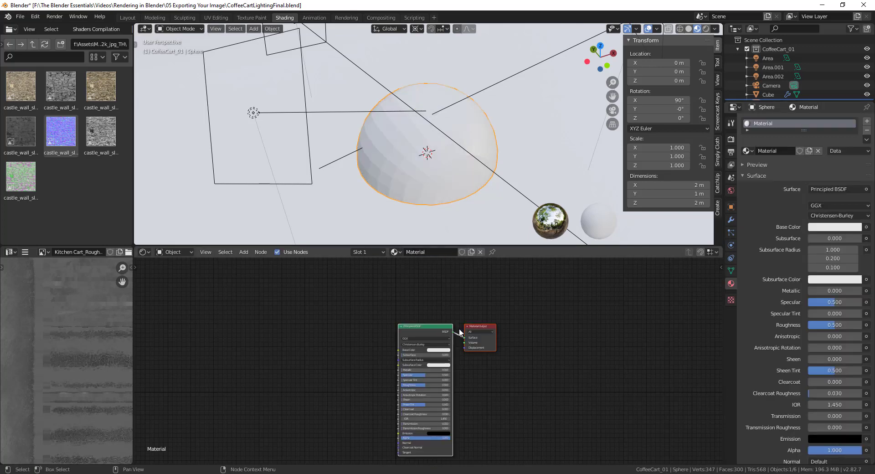
middle_click_drag(451, 188, 438, 180)
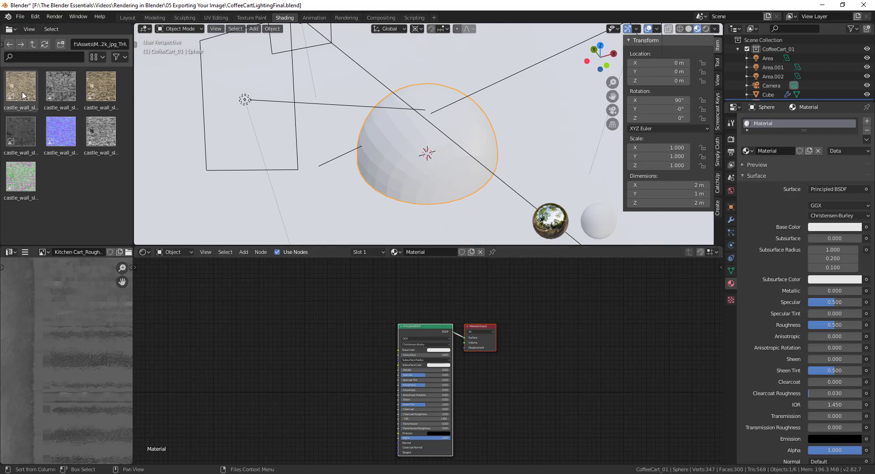
- Try the castle_wall_slates_albedo_2k image as the material's Base Color in top view, and delete its texture node
left_click_drag(22, 95, 399, 350)
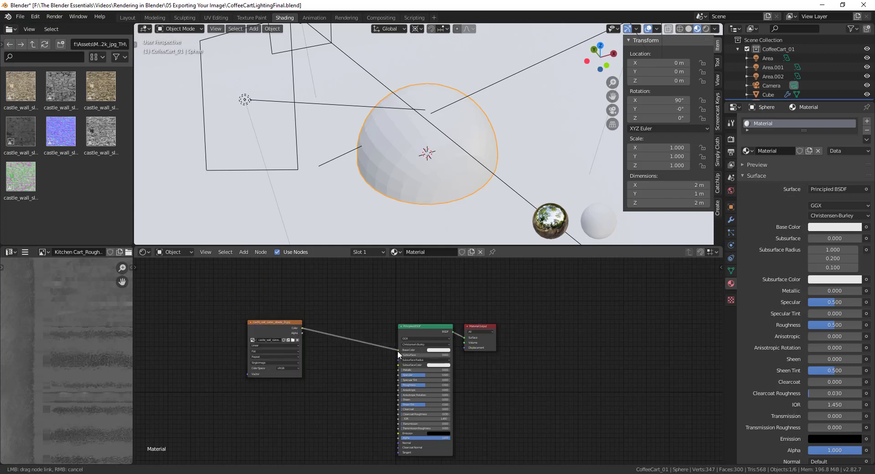
middle_click_drag(443, 104, 297, 63)
left_click(600, 50)
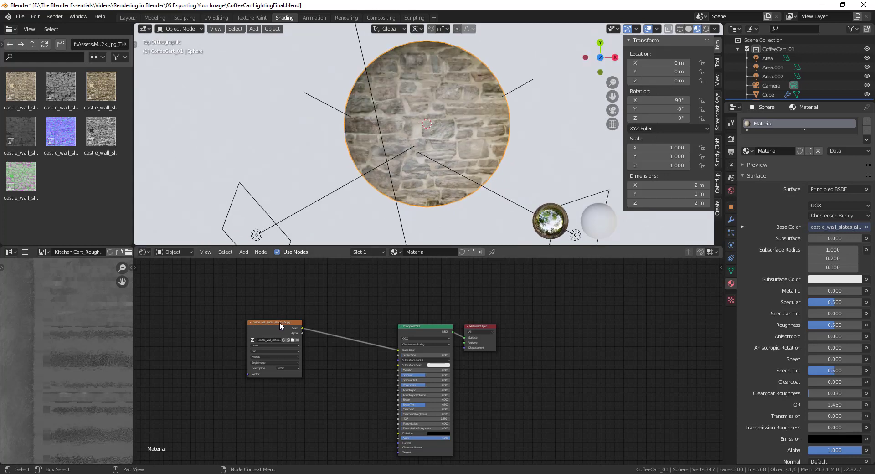
left_click_drag(280, 322, 264, 293)
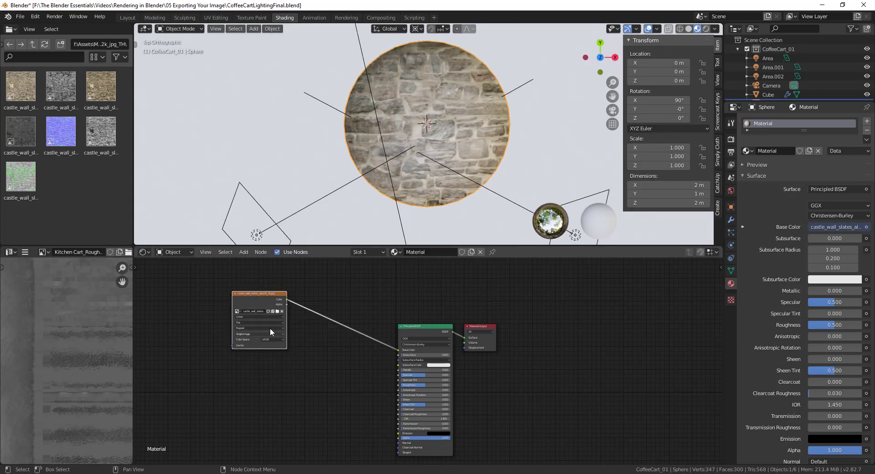
key("x")
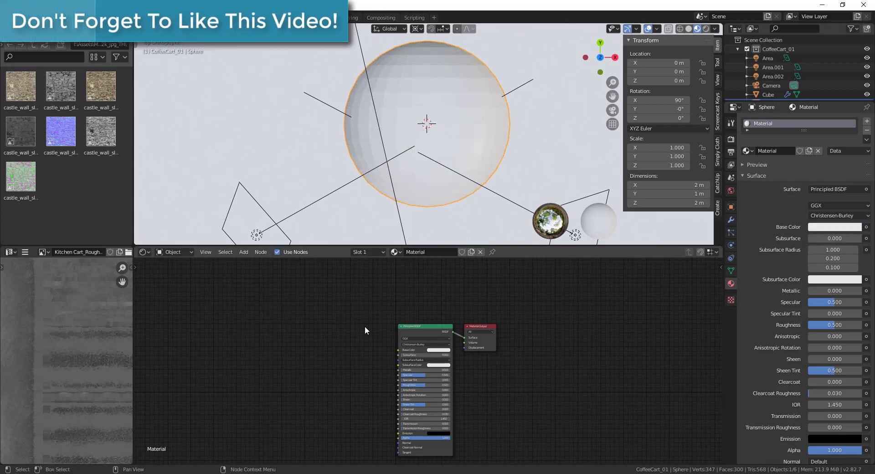
- Space out the Material Output and Principled BSDF nodes, and open Node Wrangler's Principled Texture Setup on the F:\Assets\Materials\castle_wall_slates_2k_jpg_TH folder
left_click_drag(480, 325, 550, 332)
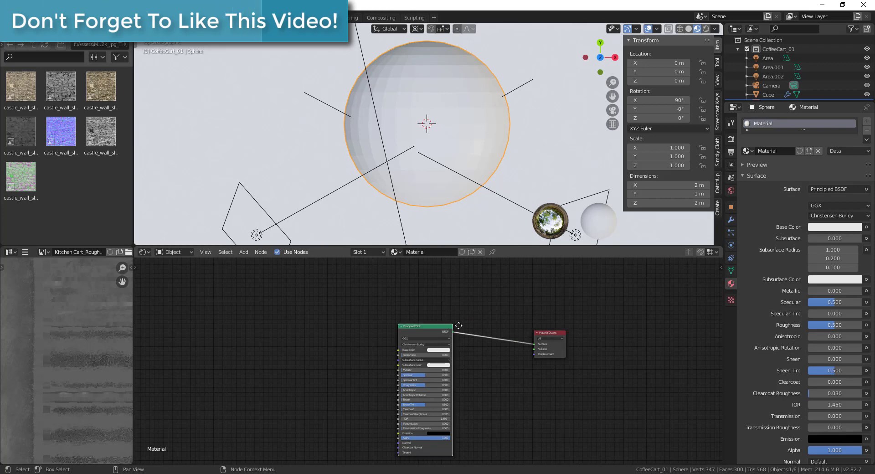
left_click_drag(447, 327, 462, 317)
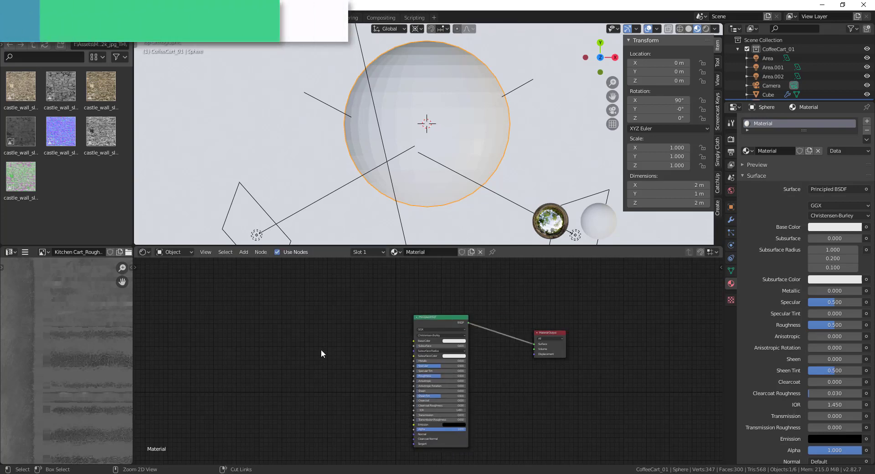
key("ctrl+shift+t")
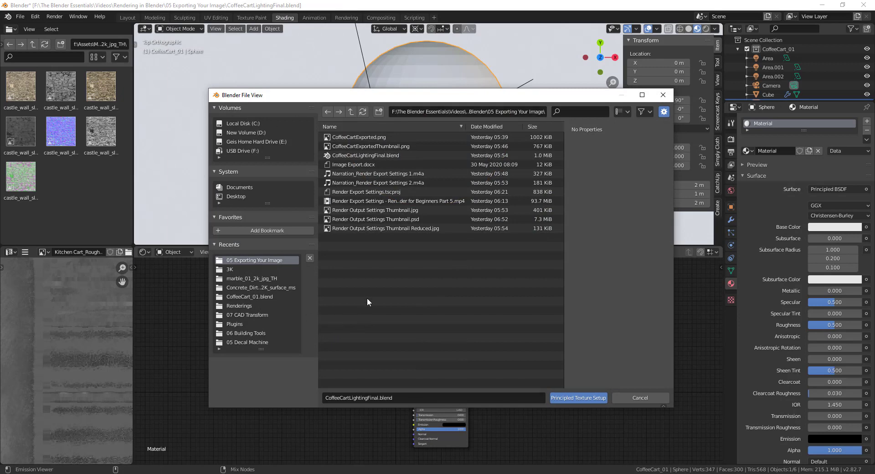
left_click(236, 150)
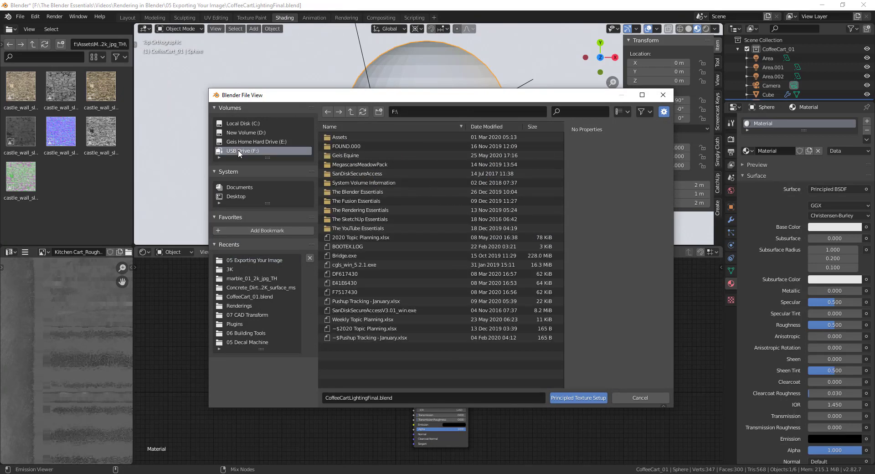
left_click(330, 138)
left_click(338, 161)
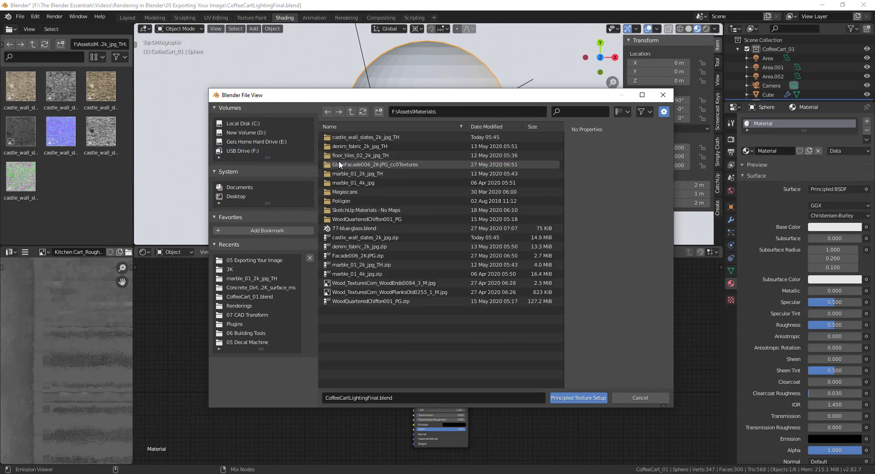
left_click(364, 136)
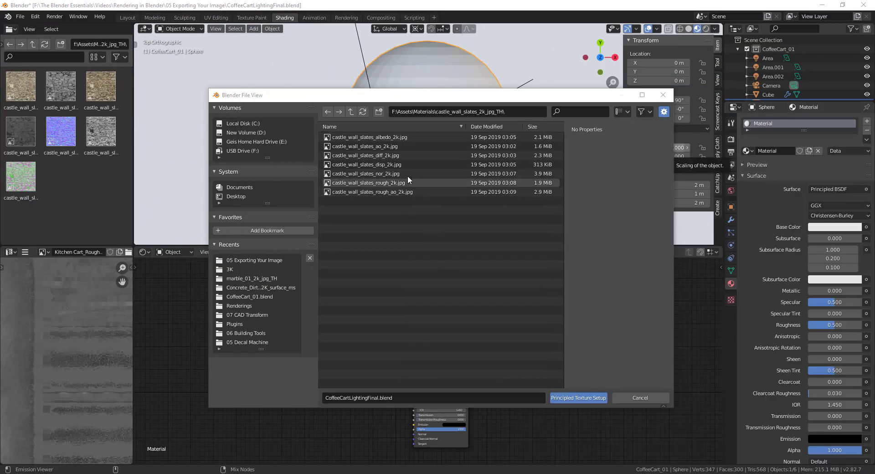
- Build the texture setup from the castle wall albedo, disp, nor and rough images, and move the Principled BSDF node clear of the Displacement node
left_click(379, 137)
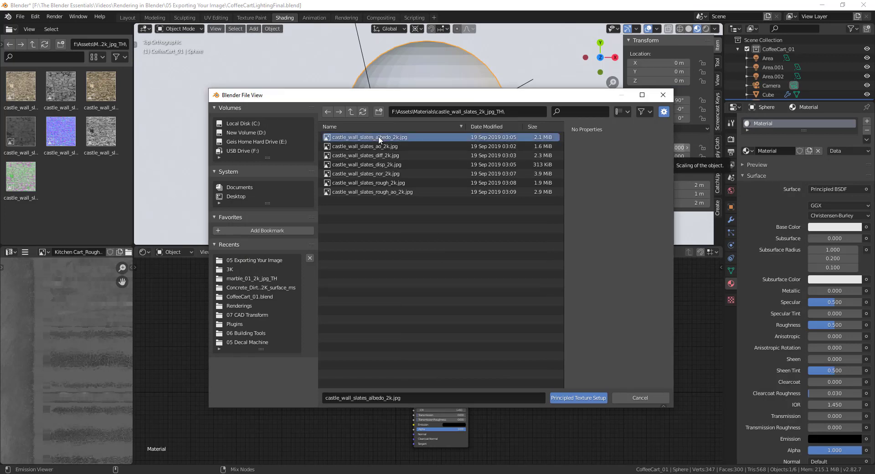
left_click(387, 166, "ctrl")
left_click(384, 173, "ctrl")
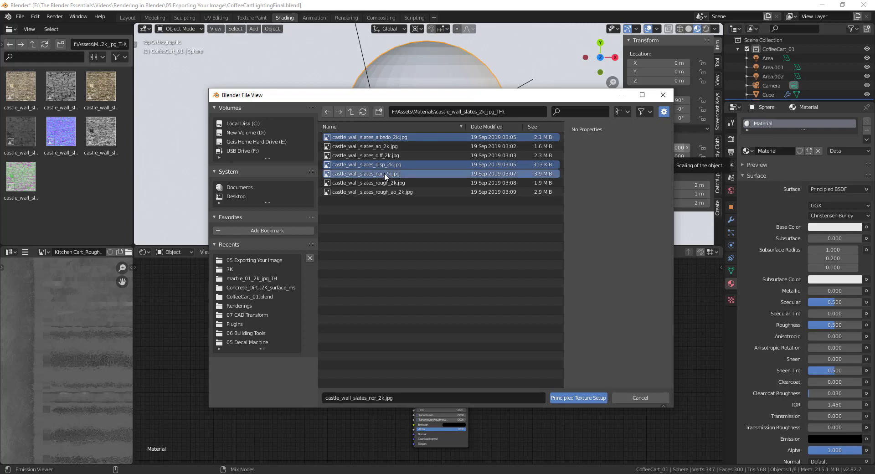
left_click(395, 184, "ctrl")
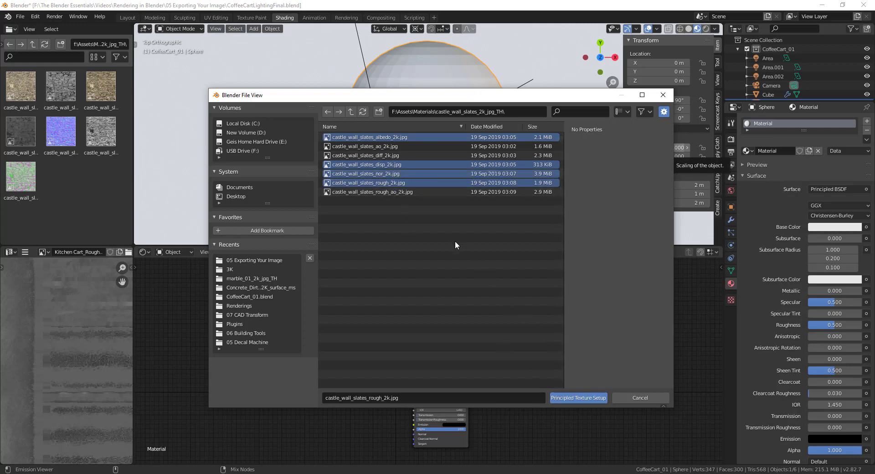
left_click(576, 399)
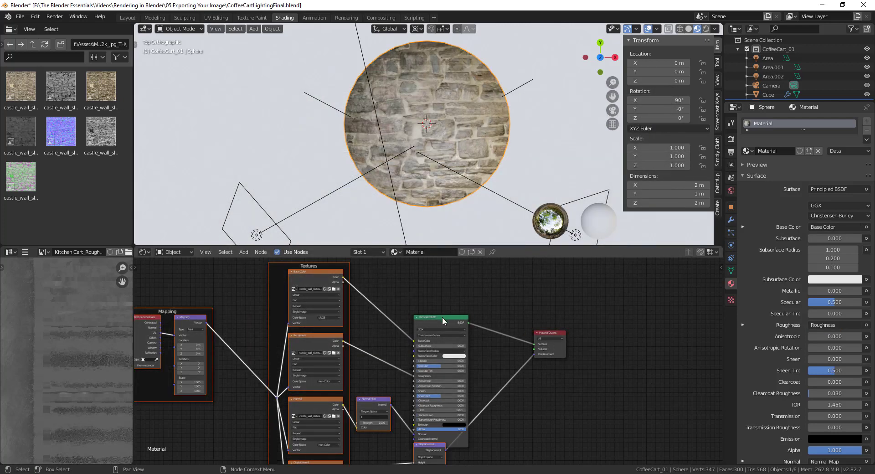
left_click_drag(443, 320, 462, 290)
- Examine the generated node tree, including the mapping, base color, roughness, normal and displacement connections
scroll(229, 337, "down", 1)
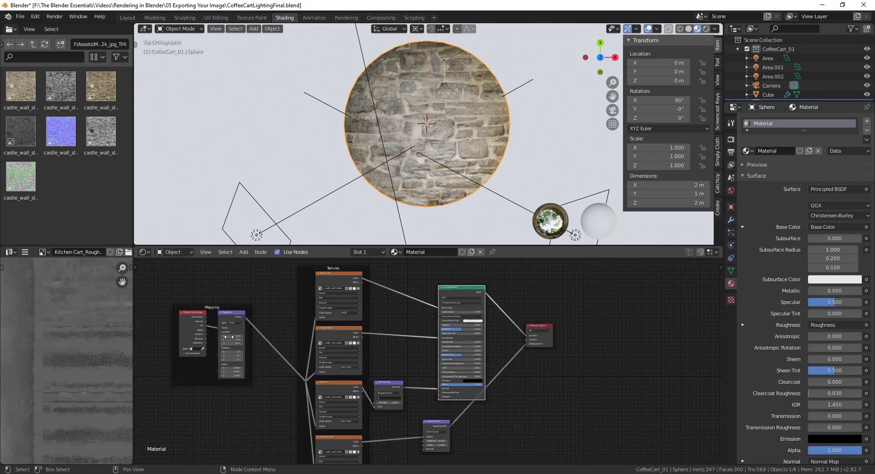
scroll(224, 342, "up", 1)
scroll(214, 358, "up", 1)
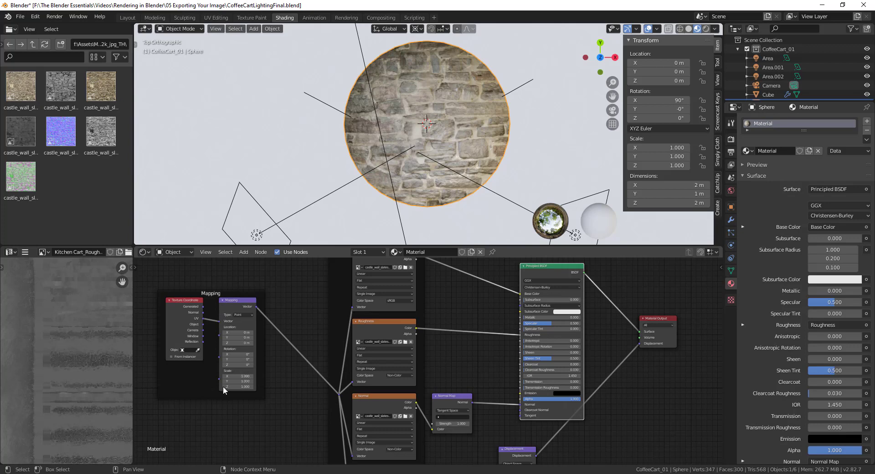
scroll(269, 367, "down", 2)
scroll(360, 278, "up", 3)
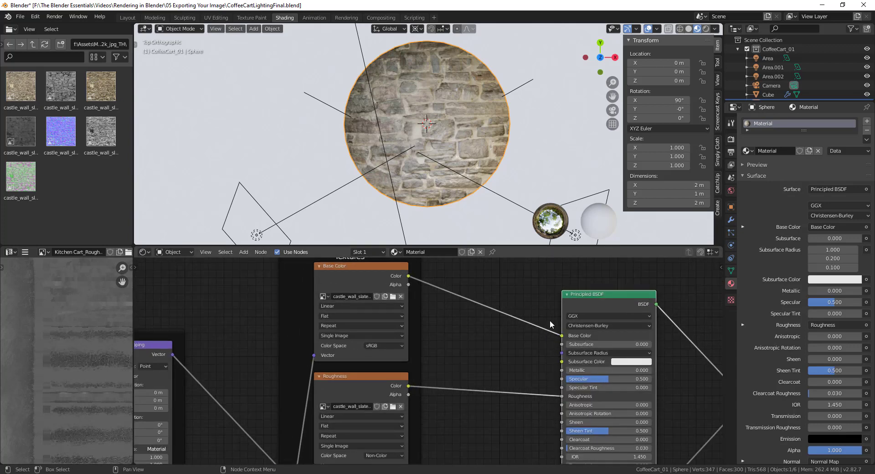
middle_click_drag(538, 409, 507, 311)
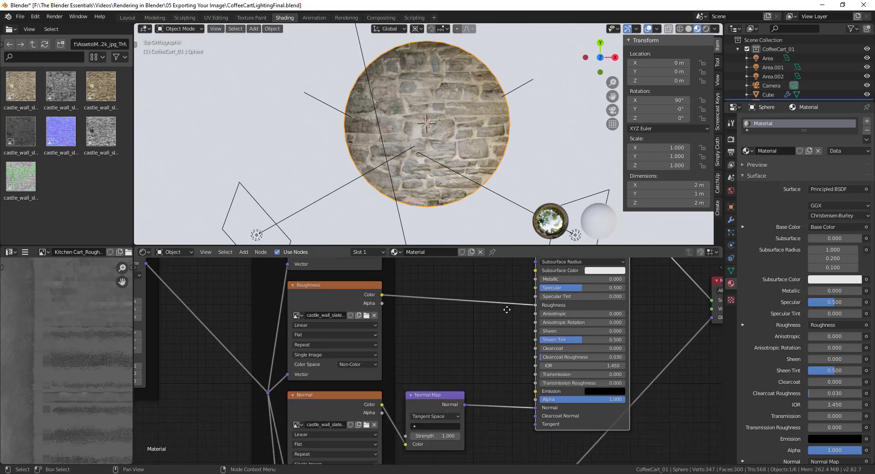
middle_click_drag(333, 395, 319, 324)
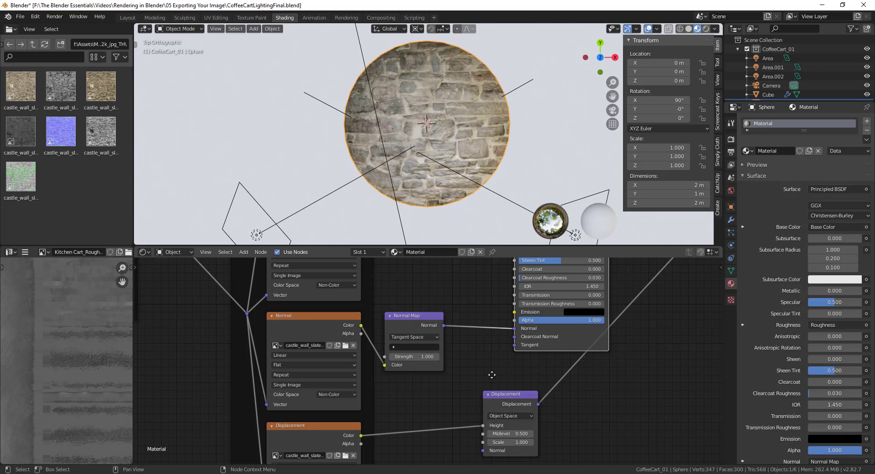
middle_click_drag(504, 417, 453, 377)
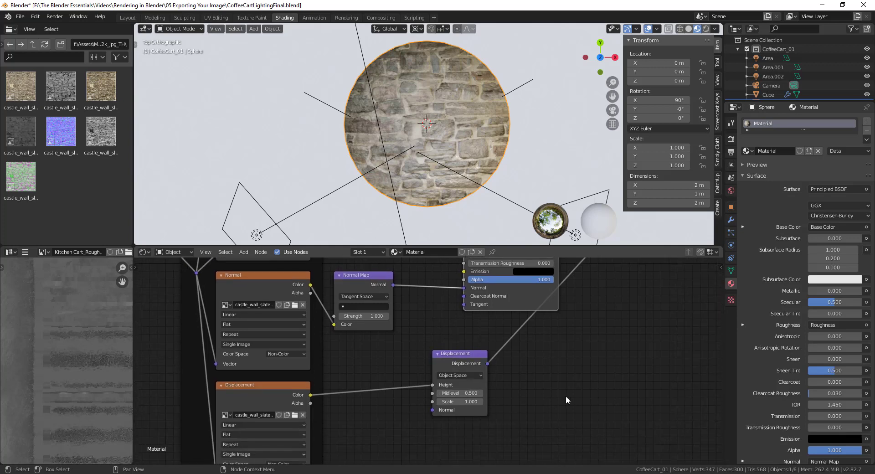
scroll(492, 371, "down", 5)
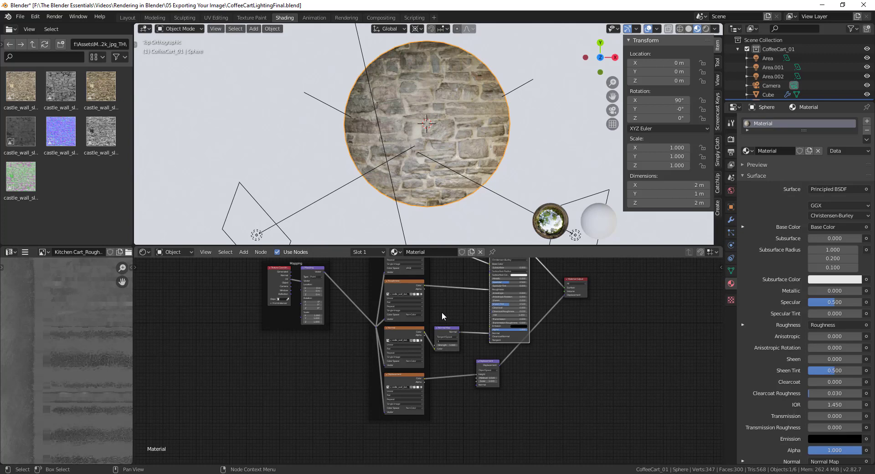
key("Home")
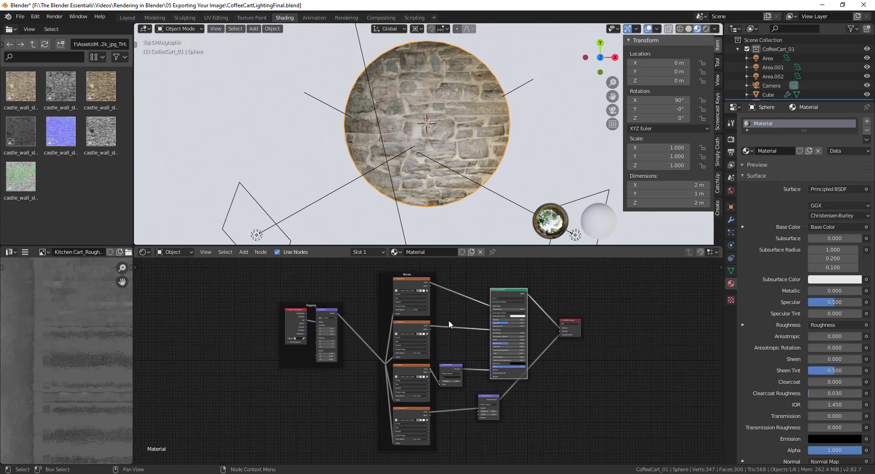
- Preview the stone-textured half-sphere in rendered viewport shading, and switch to the texture folder in File Explorer
left_click(706, 28)
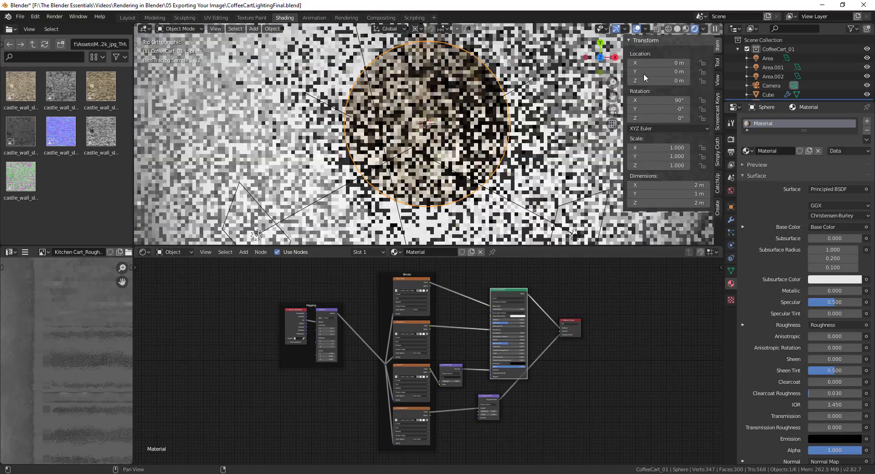
scroll(440, 107, "up", 2)
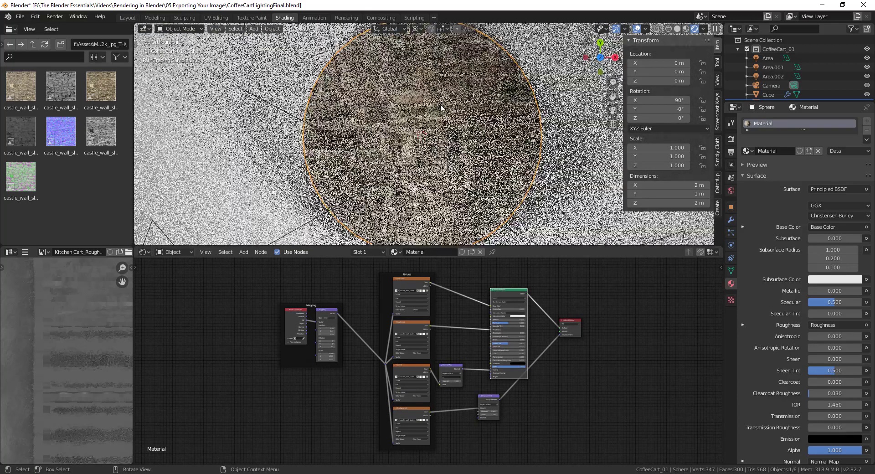
scroll(441, 112, "down", 1)
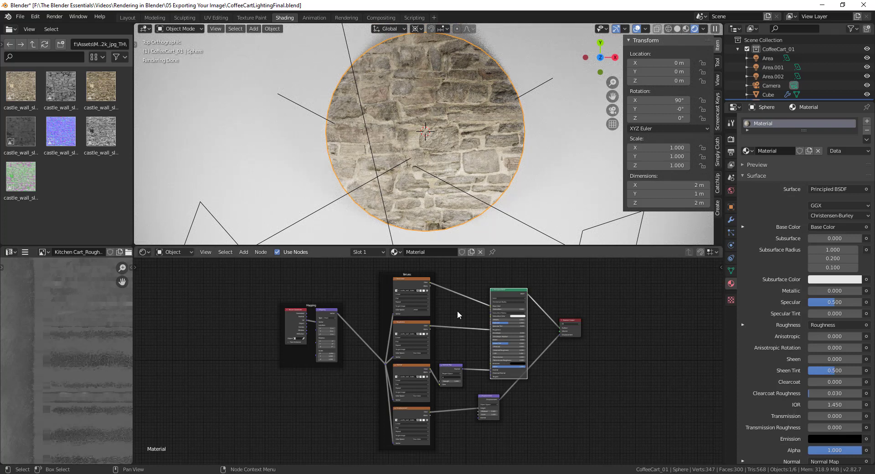
key("alt+Tab")
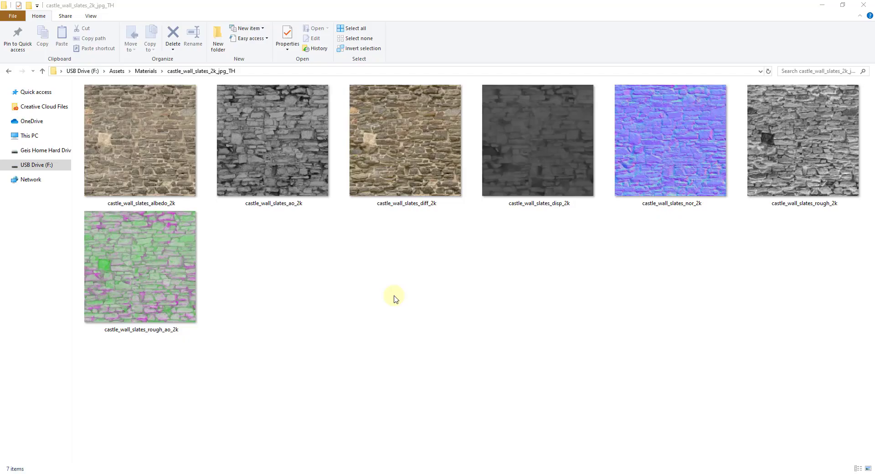